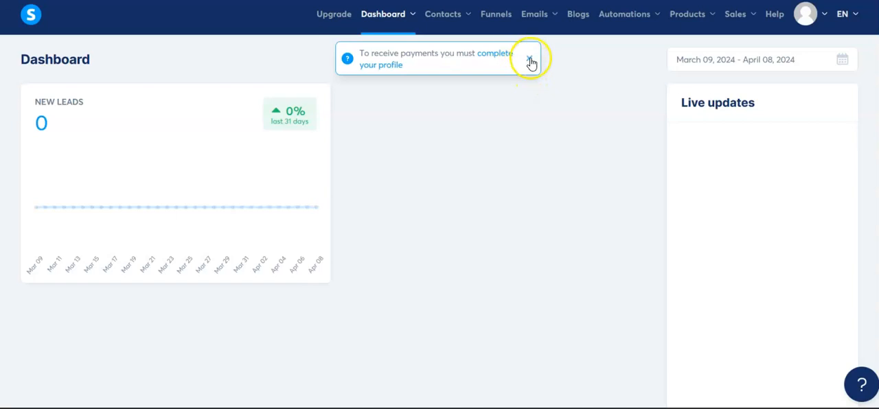
# - Create a new contact tag named 6figureblueprint
pyautogui.click(528, 67)
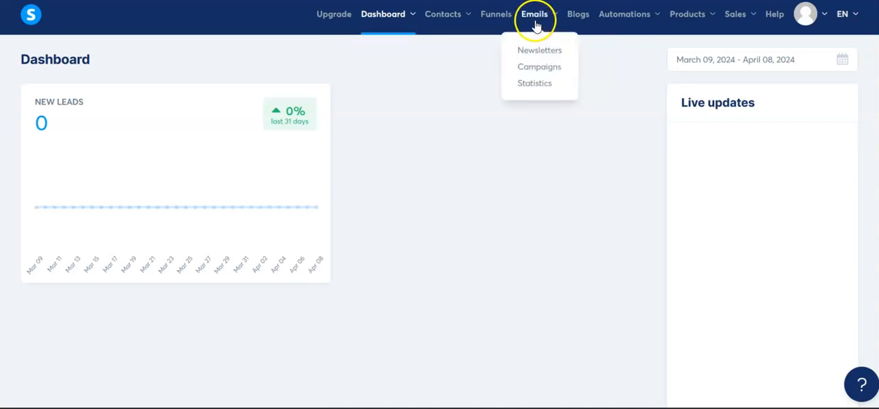
pyautogui.moveTo(622, 29)
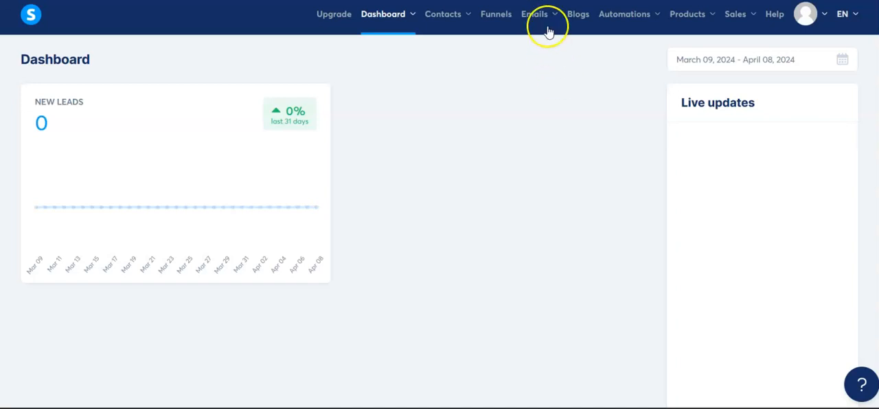
pyautogui.moveTo(444, 23)
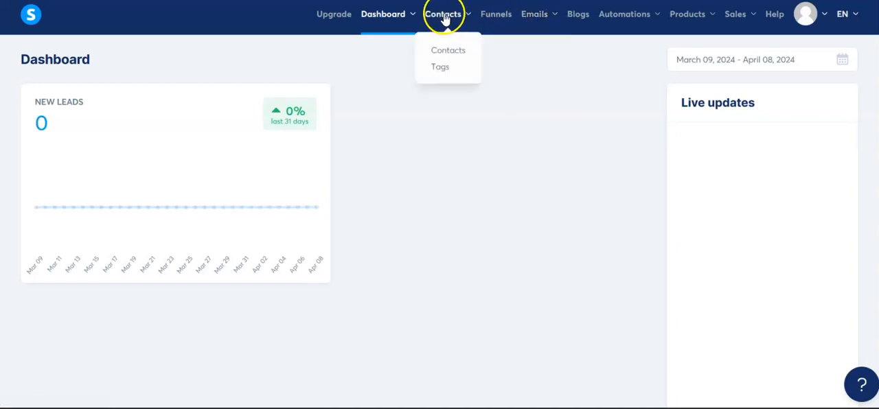
pyautogui.click(438, 71)
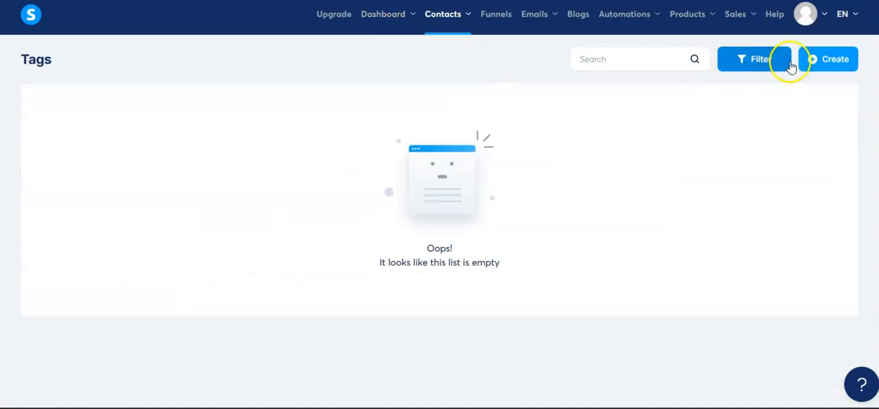
pyautogui.click(826, 60)
pyautogui.click(286, 205)
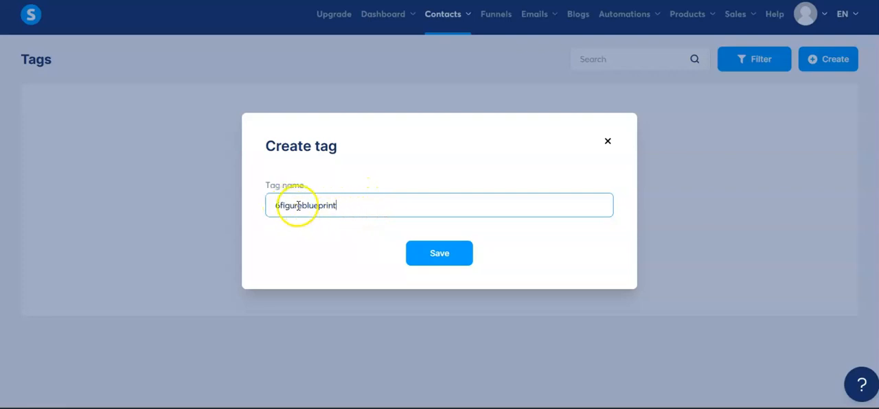
pyautogui.click(440, 253)
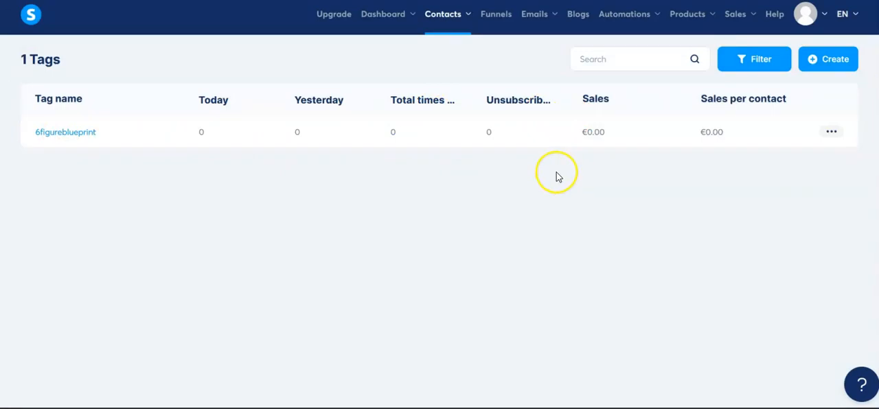
# - Start creating a new automation rule
pyautogui.moveTo(603, 34)
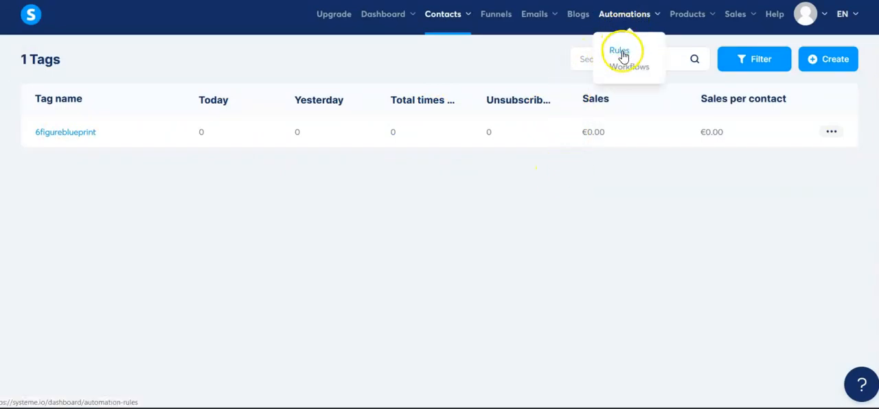
pyautogui.click(619, 52)
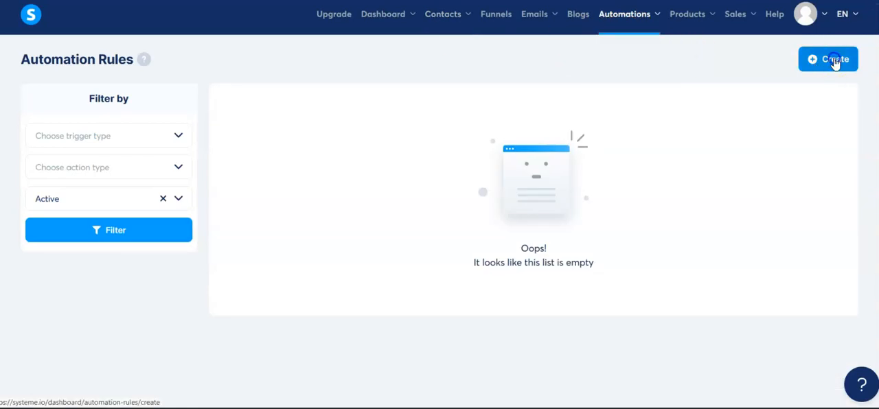
pyautogui.click(833, 60)
pyautogui.click(385, 73)
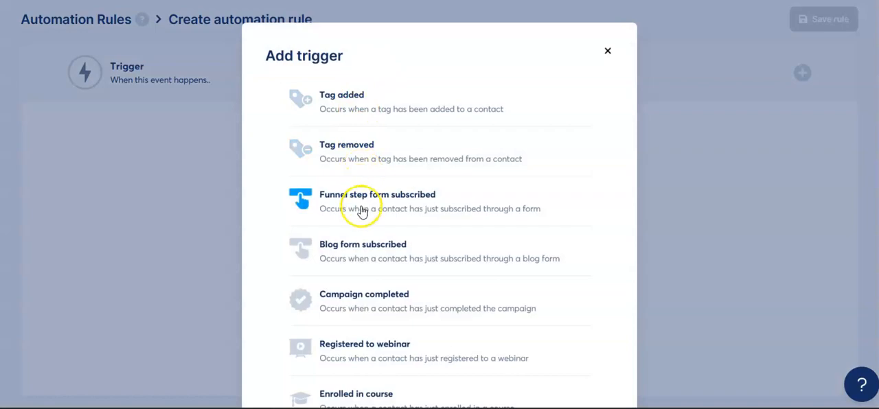
pyautogui.click(368, 204)
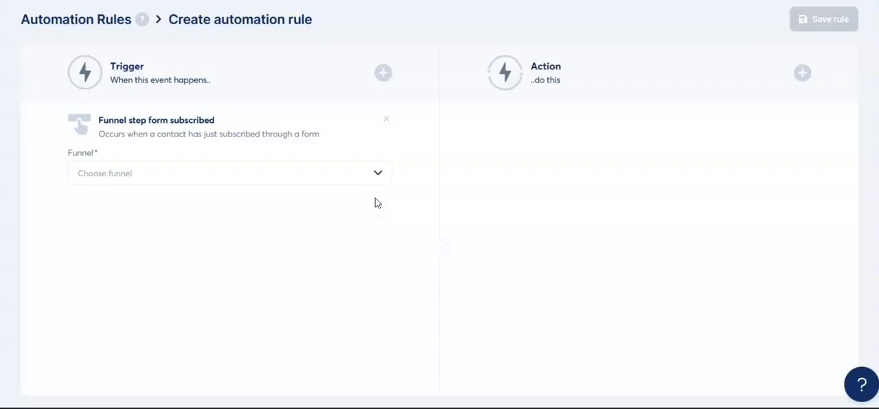
pyautogui.click(378, 173)
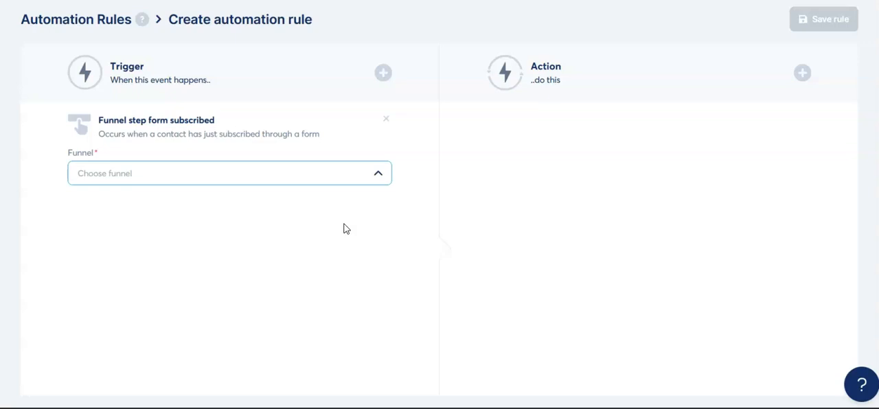
pyautogui.click(385, 118)
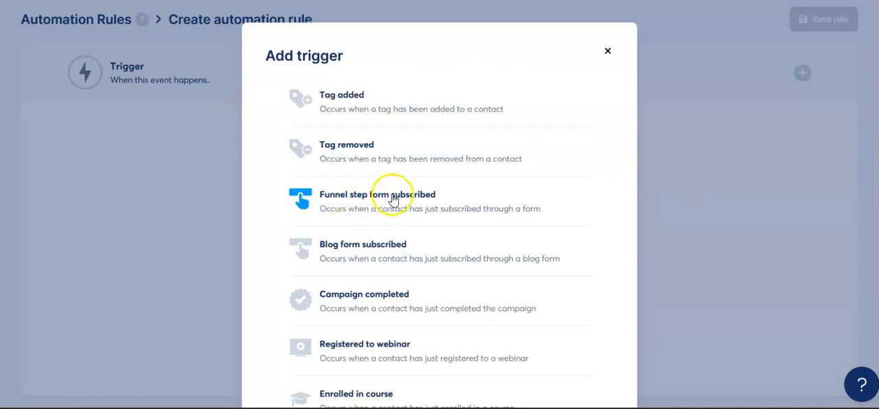
# - Add a Funnel step form subscribed trigger for Capture Page Funnel - (learnandearn) Option #3, step "Discover How To Start An Online Business With A Proven Blueprint! - 3"
pyautogui.click(397, 203)
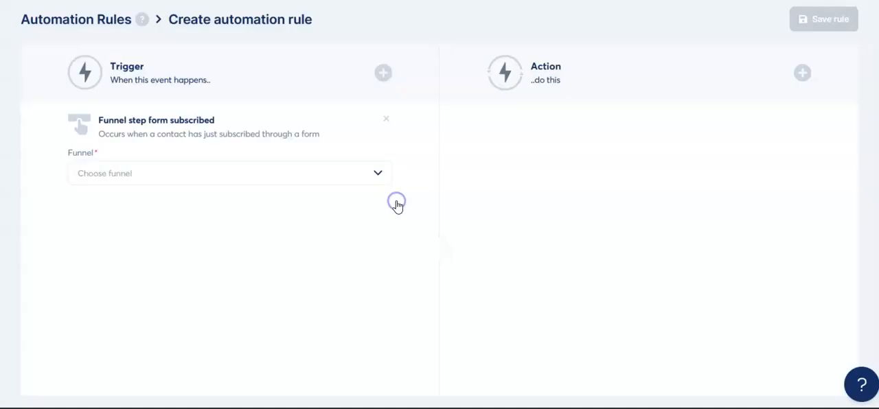
pyautogui.click(370, 173)
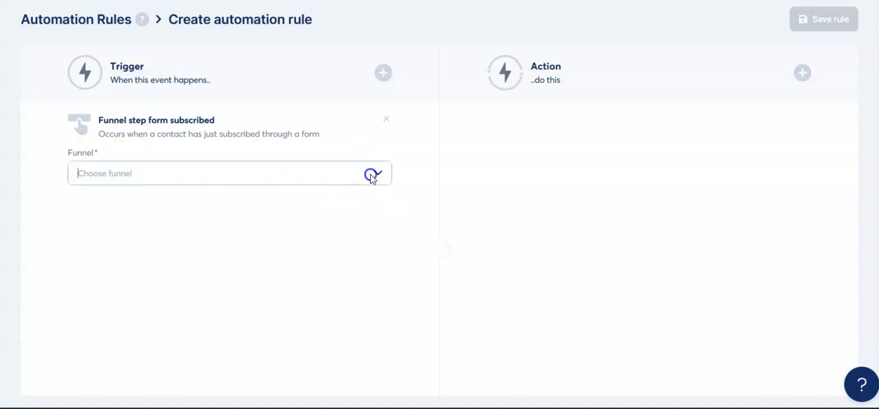
pyautogui.click(206, 201)
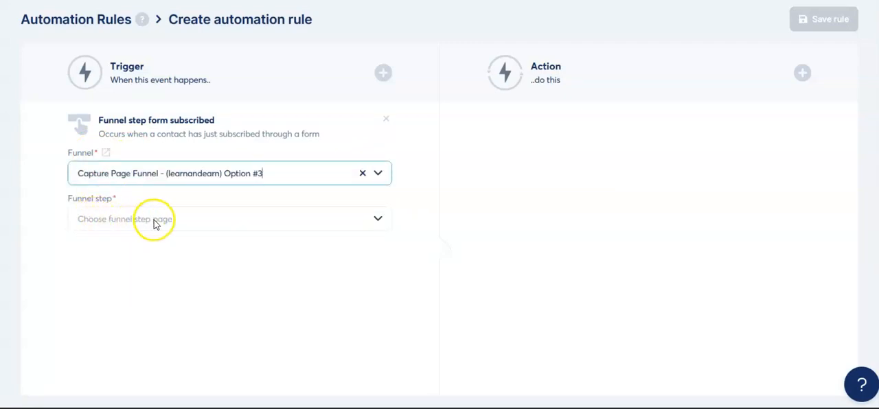
pyautogui.click(377, 219)
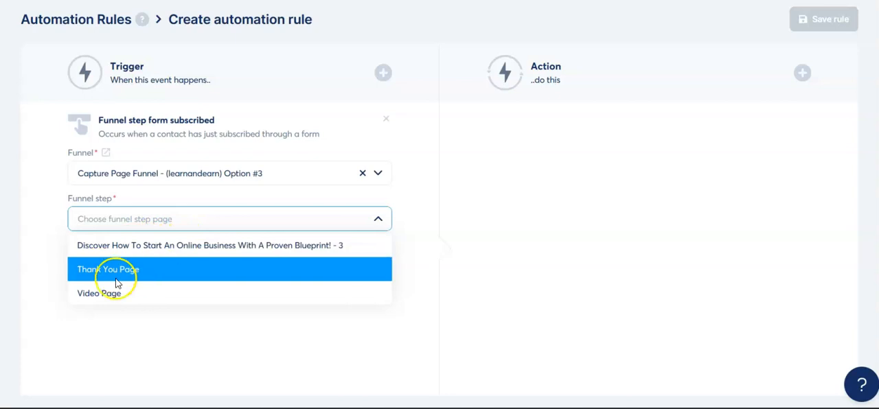
pyautogui.click(172, 248)
pyautogui.click(233, 303)
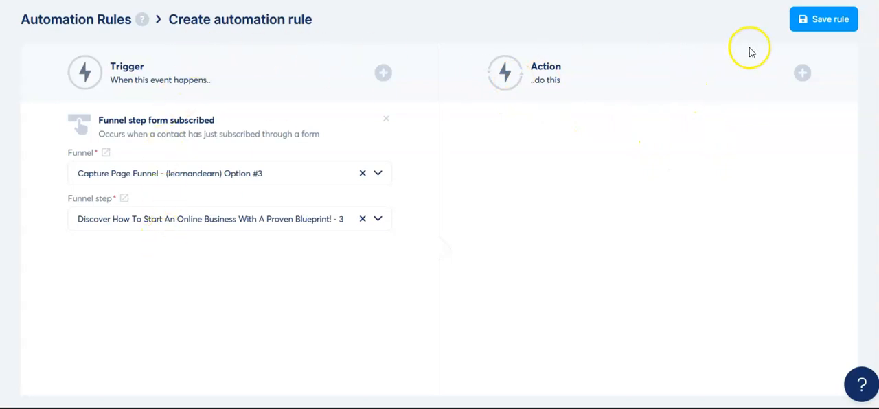
# - Add a Subscribe to campaign action to the rule, using the Legacy Builder Program (3-26) campaign
pyautogui.click(802, 75)
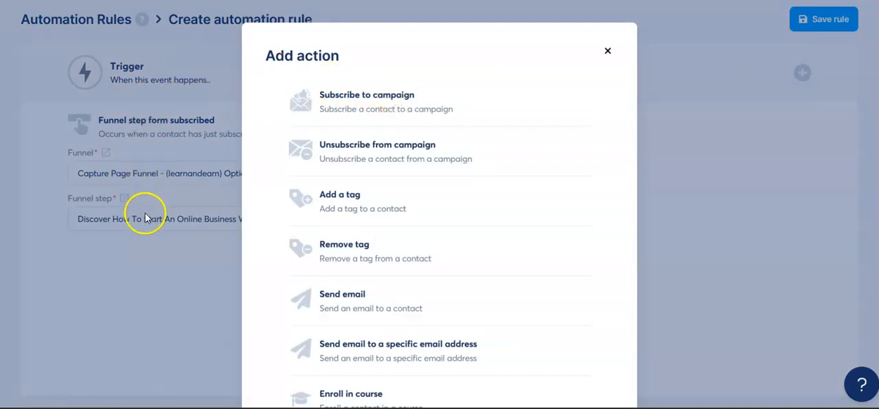
pyautogui.click(374, 111)
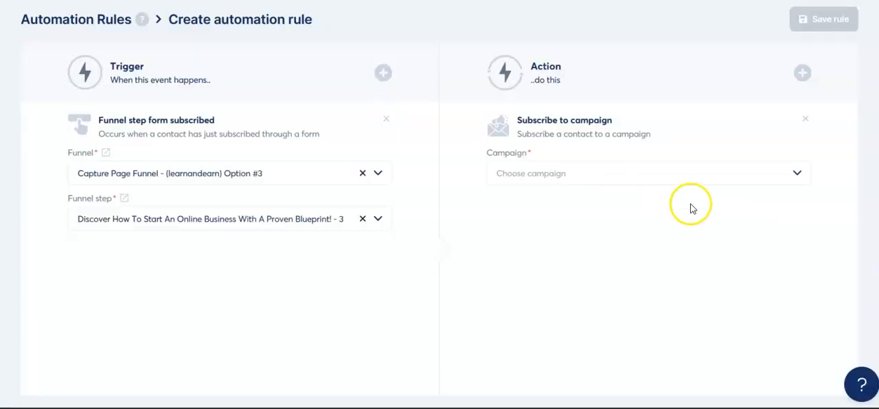
pyautogui.click(797, 174)
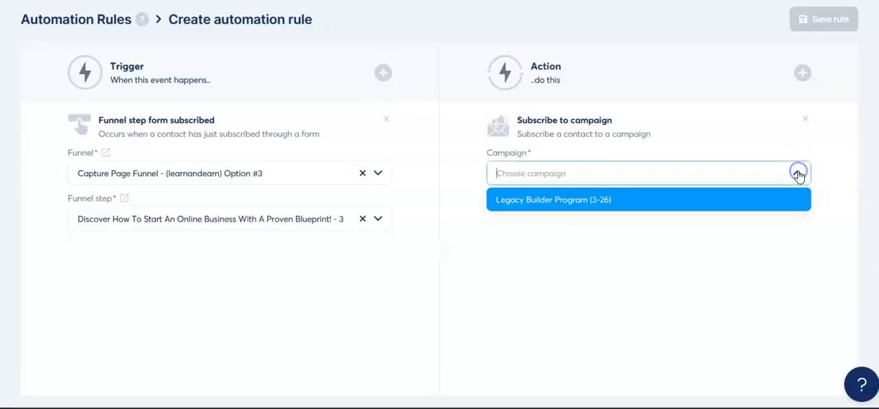
pyautogui.click(632, 205)
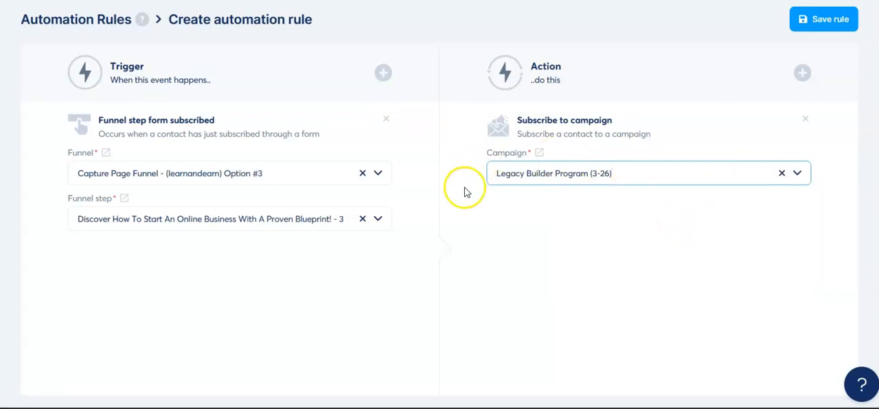
pyautogui.click(610, 217)
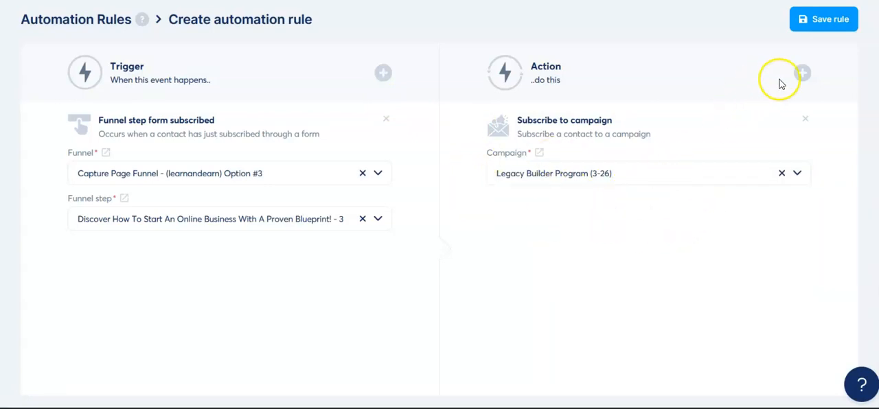
# - Add an Add a tag action using the 6figureblueprint tag and save the automation rule
pyautogui.click(802, 73)
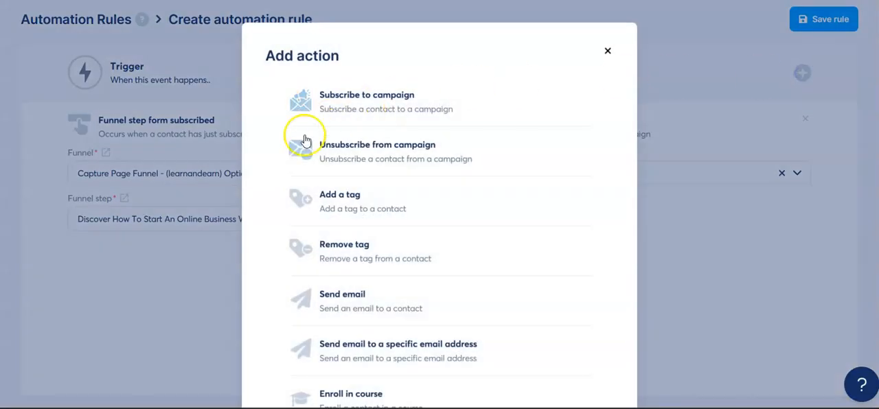
pyautogui.click(363, 209)
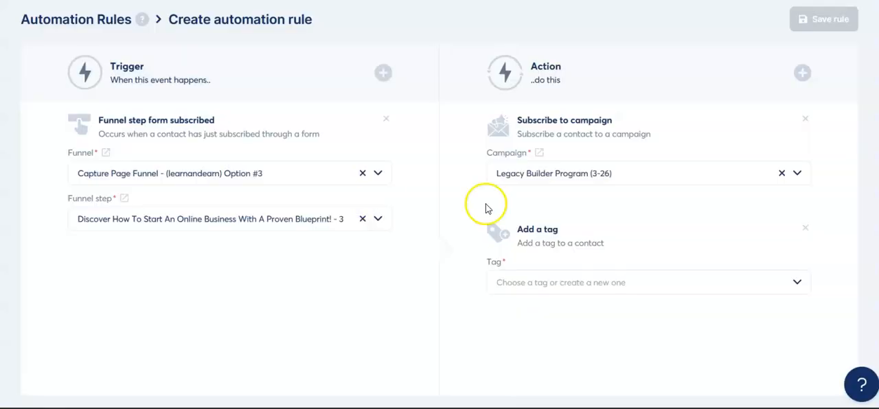
pyautogui.click(673, 286)
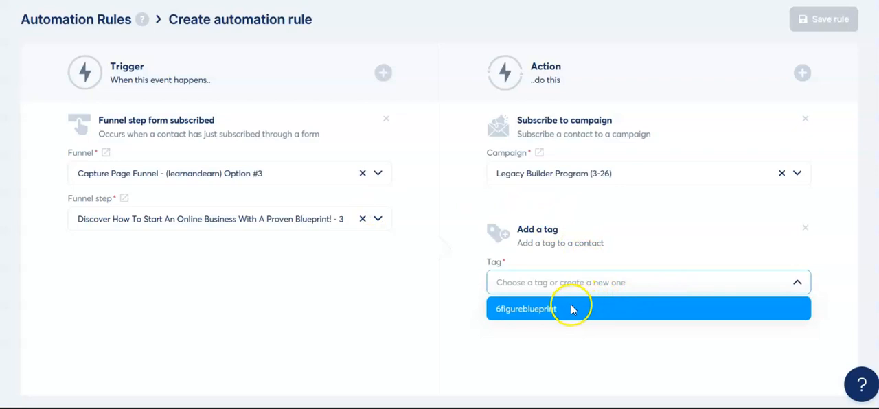
pyautogui.click(570, 309)
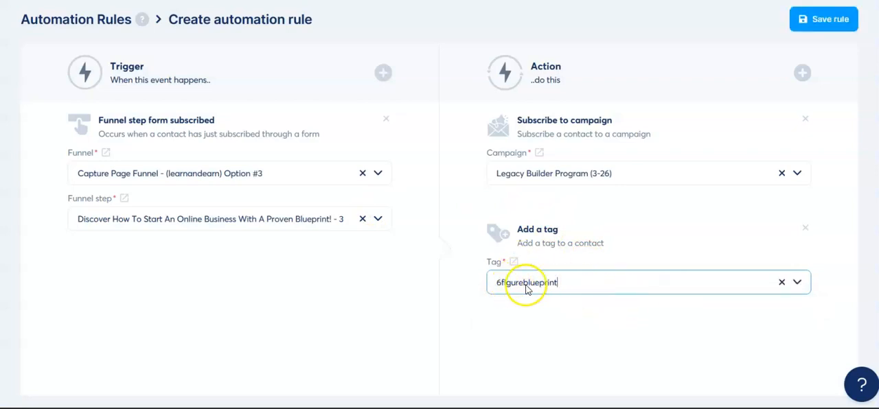
pyautogui.click(576, 318)
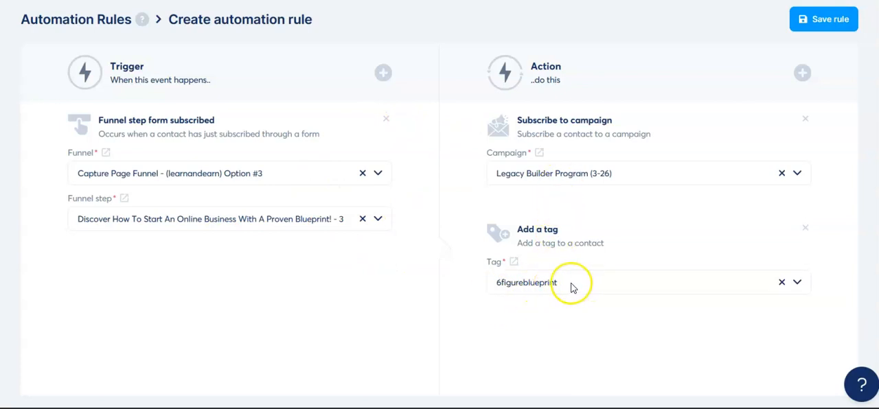
pyautogui.click(829, 22)
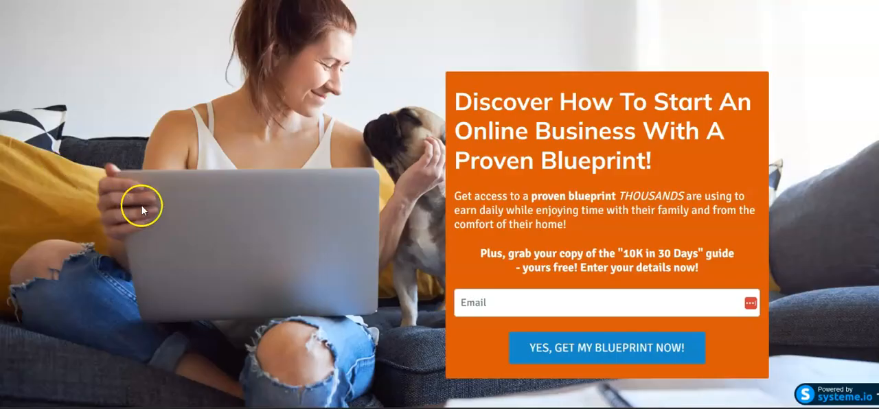
# - Submit the capture page's opt-in form with a saved email address to test the automation
pyautogui.click(477, 302)
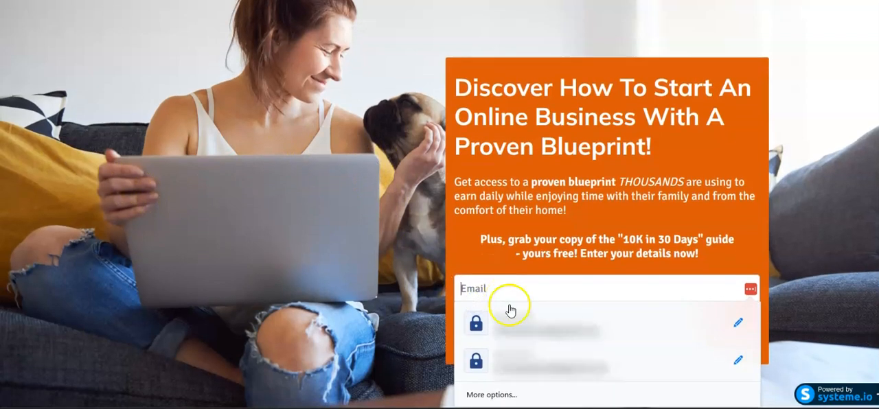
pyautogui.click(525, 365)
pyautogui.click(569, 343)
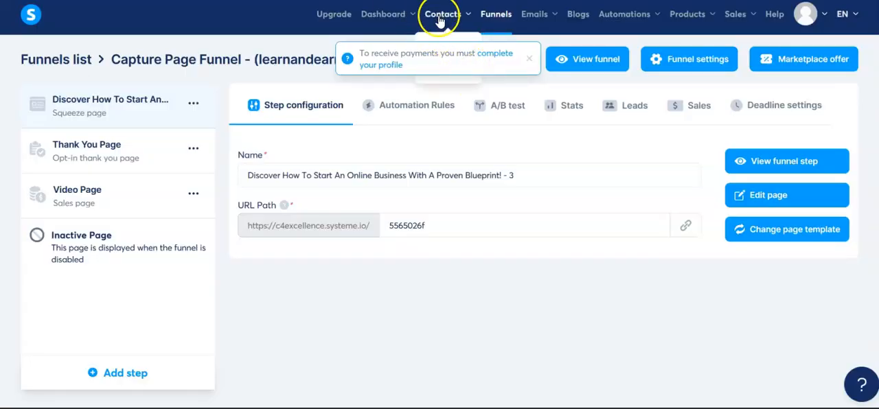
# - Dismiss the profile notice and open the contacts list to check the test contact and its tag
pyautogui.click(531, 61)
pyautogui.moveTo(447, 24)
pyautogui.click(445, 53)
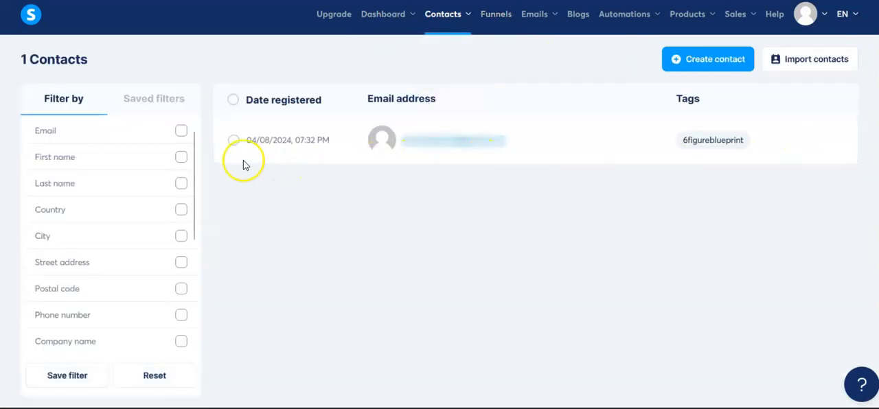
pyautogui.moveTo(474, 141)
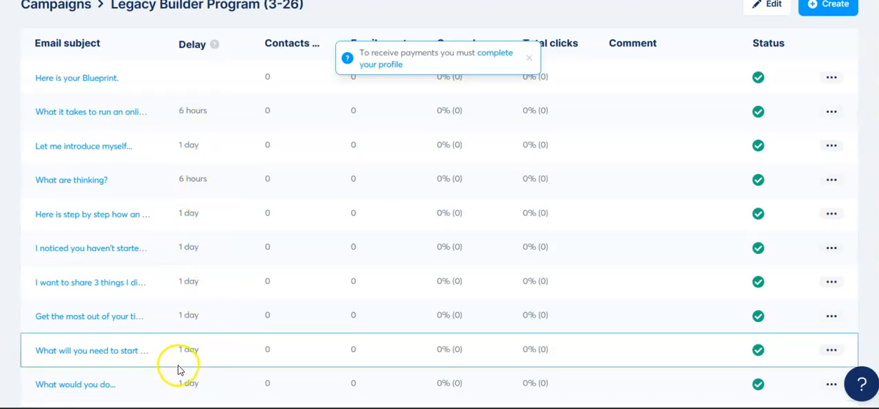
# - Leave the campaign's email list, dismiss the profile notice, and delete the 6figureblueprint tag from the contact tags
pyautogui.click(57, 15)
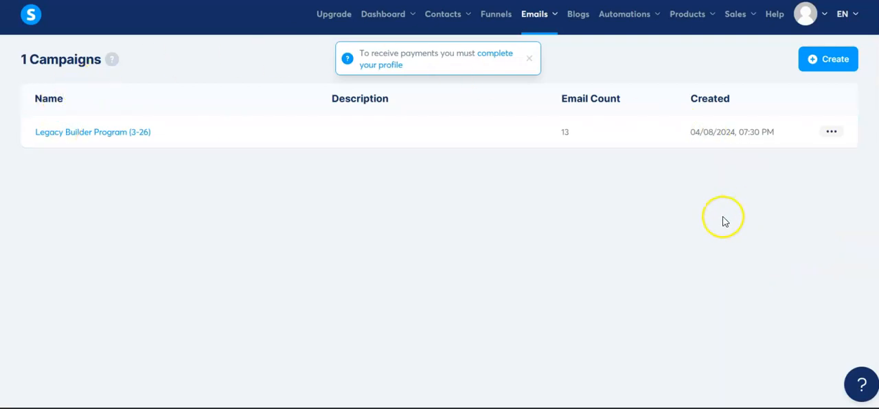
pyautogui.moveTo(443, 28)
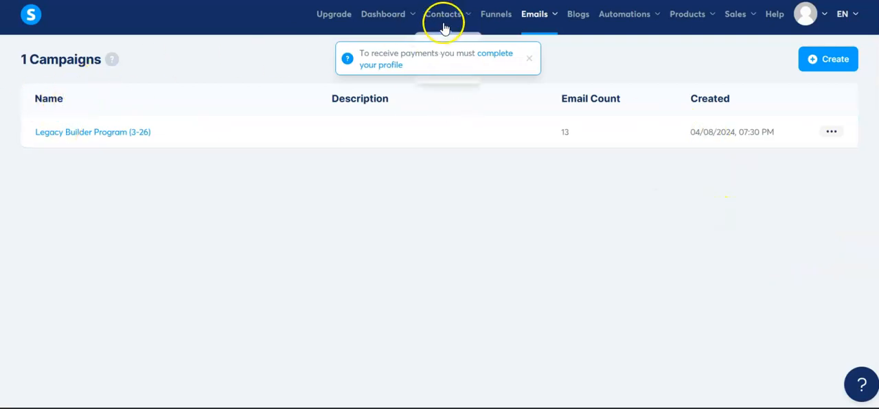
pyautogui.click(527, 59)
pyautogui.moveTo(461, 16)
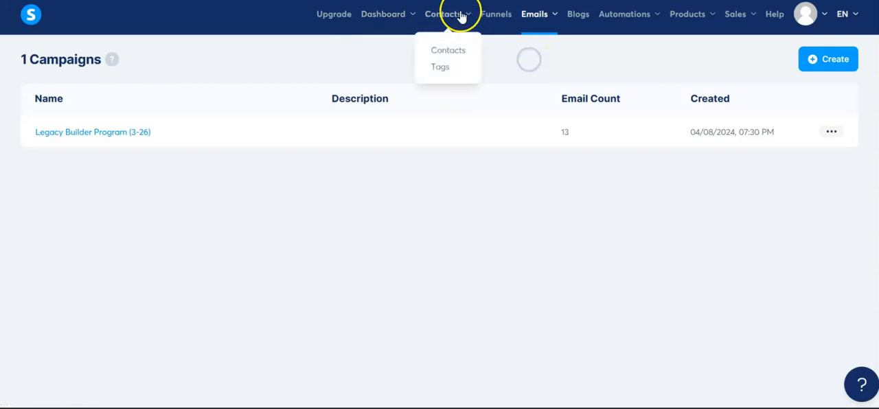
pyautogui.click(443, 73)
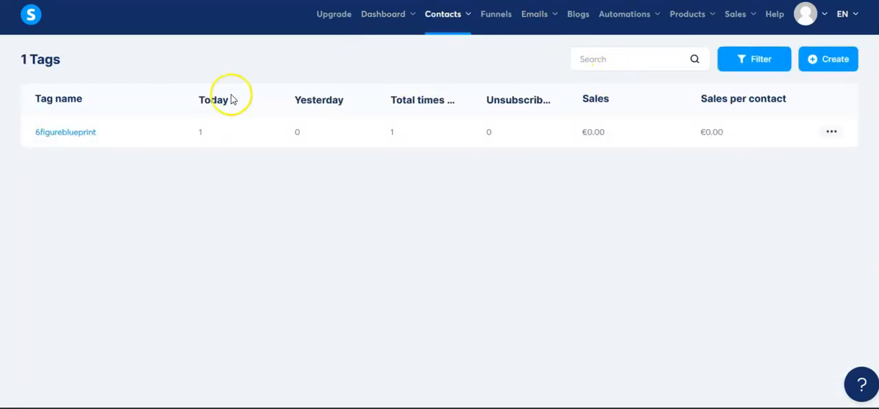
pyautogui.click(839, 135)
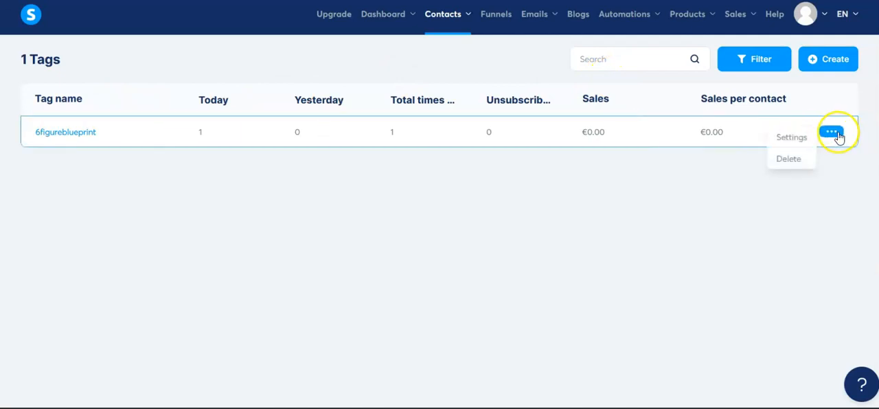
pyautogui.click(789, 159)
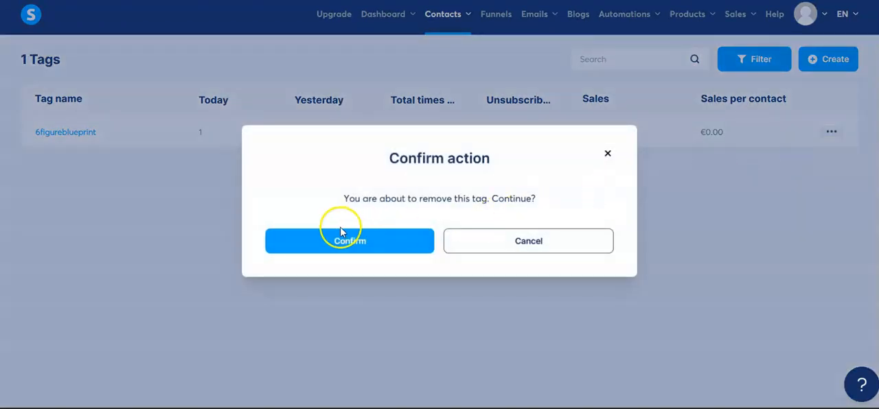
pyautogui.click(361, 251)
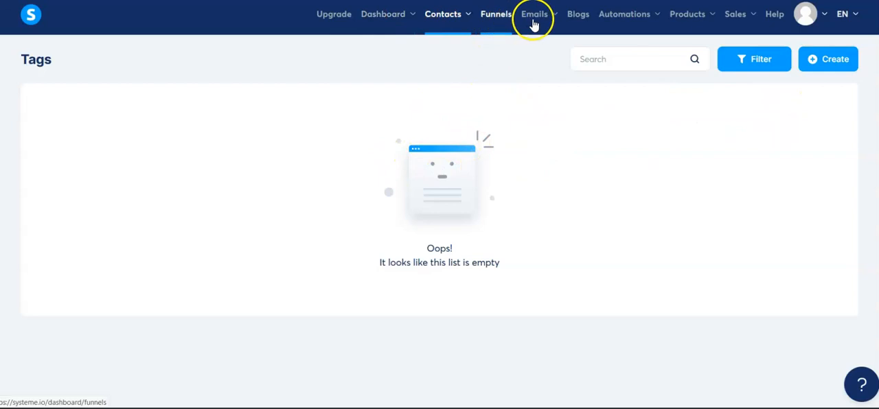
# - Delete the automation rule that subscribes capture page opt-ins to the Legacy Builder Program (3-26) campaign
pyautogui.moveTo(631, 27)
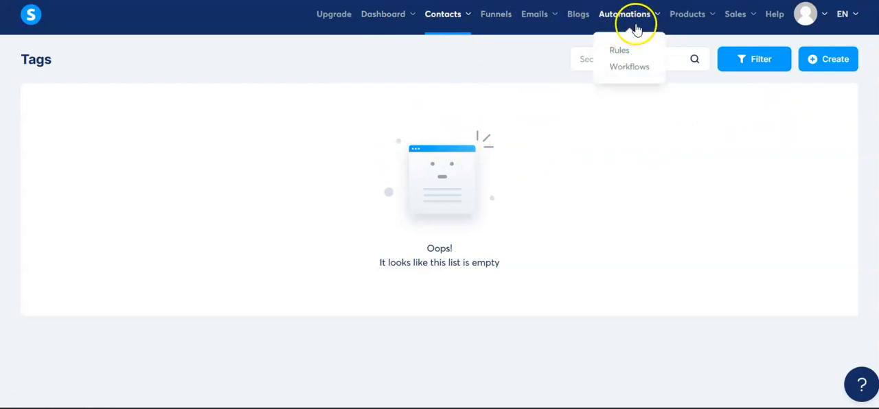
pyautogui.click(620, 49)
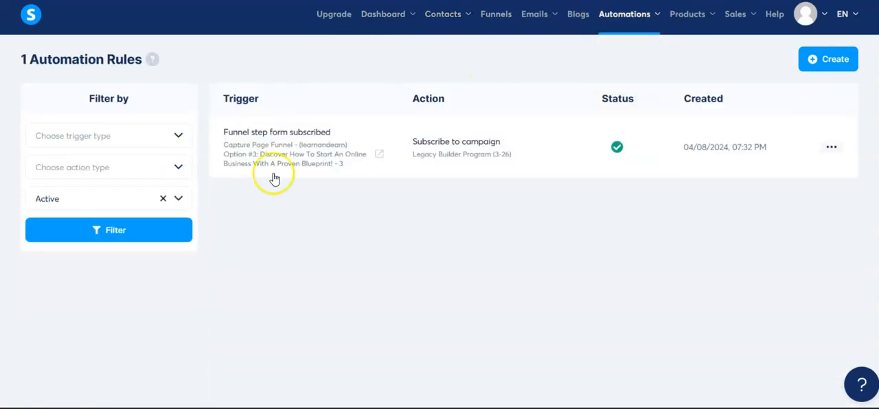
pyautogui.click(831, 148)
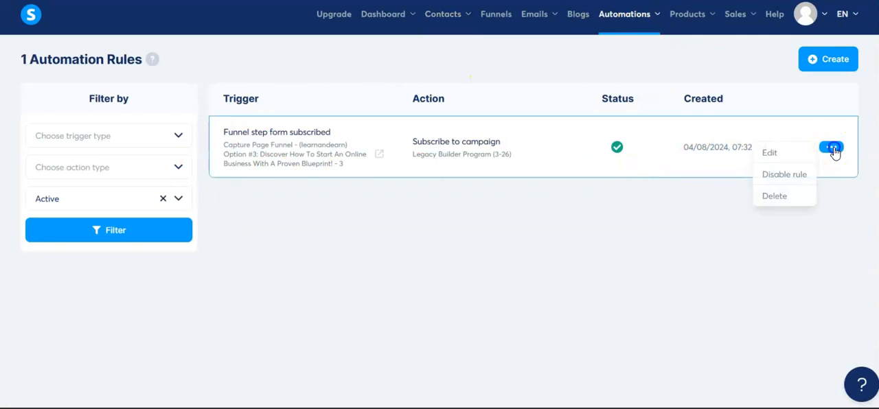
pyautogui.click(774, 195)
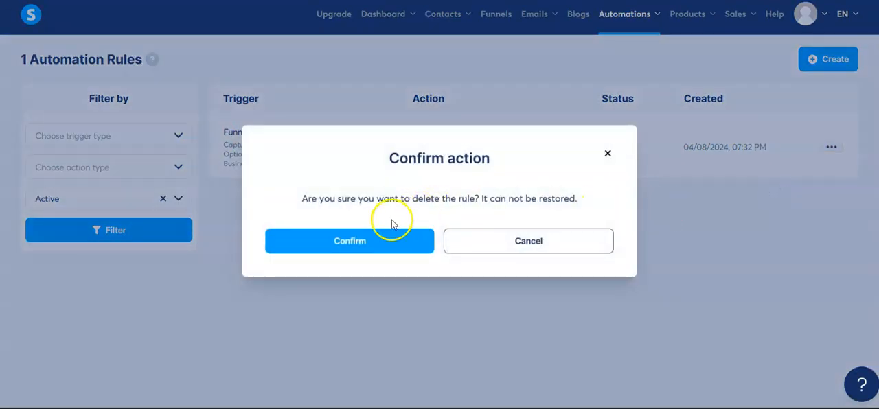
pyautogui.click(359, 244)
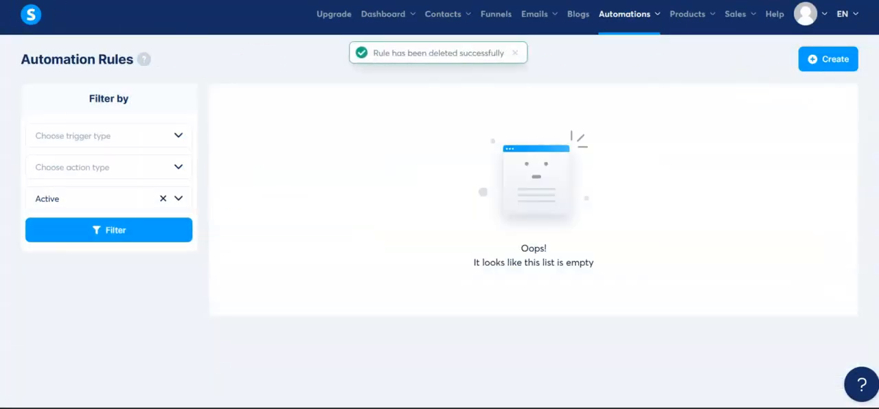